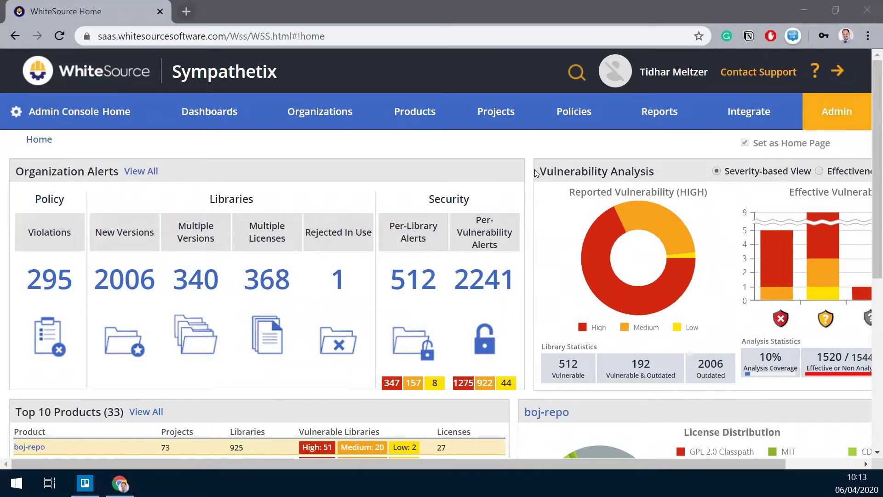
Go to the Admin area and open Advise for Chrome Management under Integration.
{"action": "left_click", "coordinate": [843, 115]}
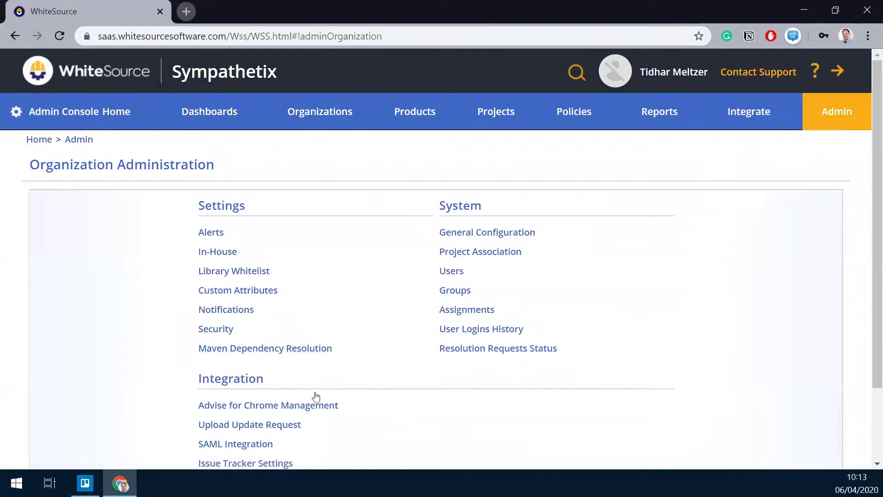
{"action": "left_click", "coordinate": [285, 405]}
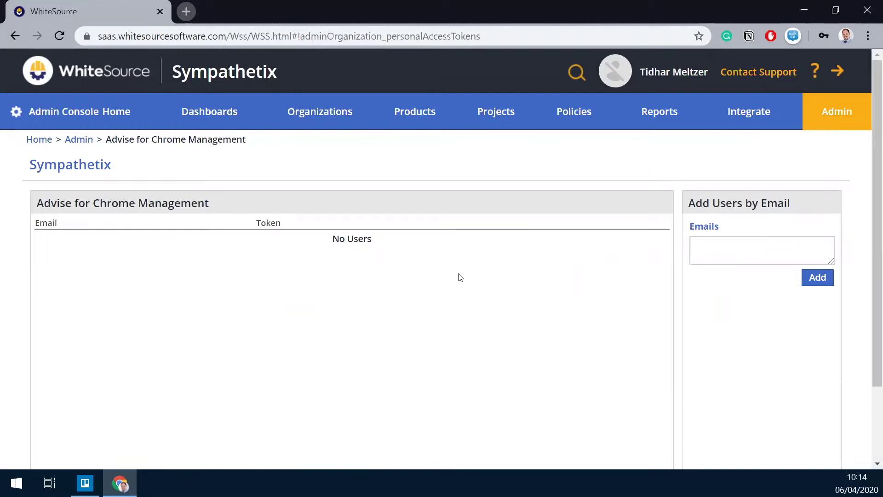
Add a user to Advise for Chrome by pasting their e-mail address, sending them a token email.
{"action": "left_click", "coordinate": [757, 244]}
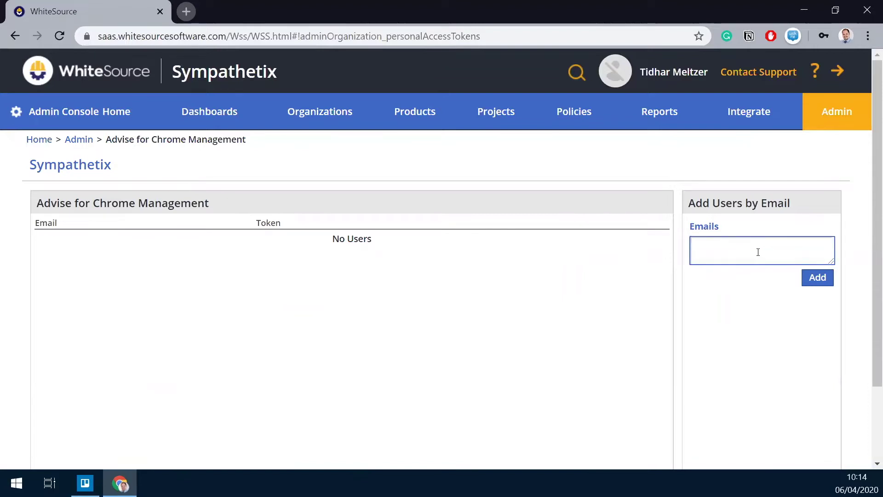
{"action": "key", "text": "ctrl+v"}
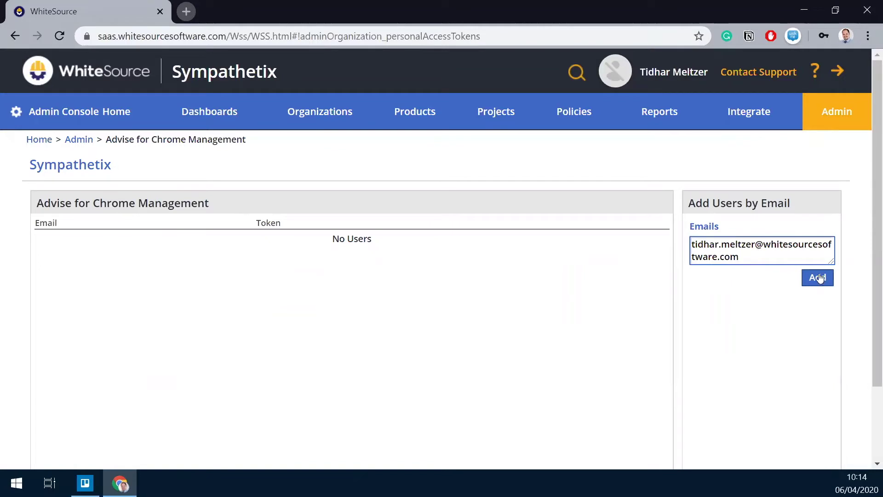
{"action": "left_click", "coordinate": [818, 278]}
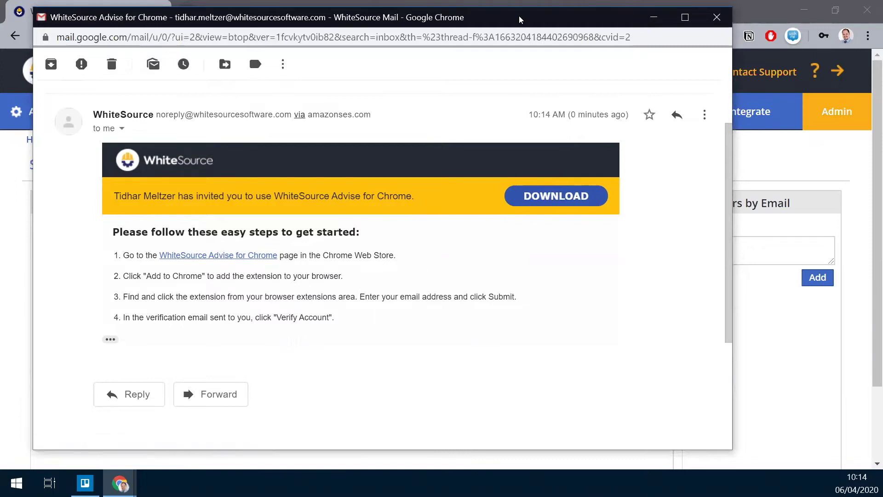
{"action": "left_click", "coordinate": [717, 17]}
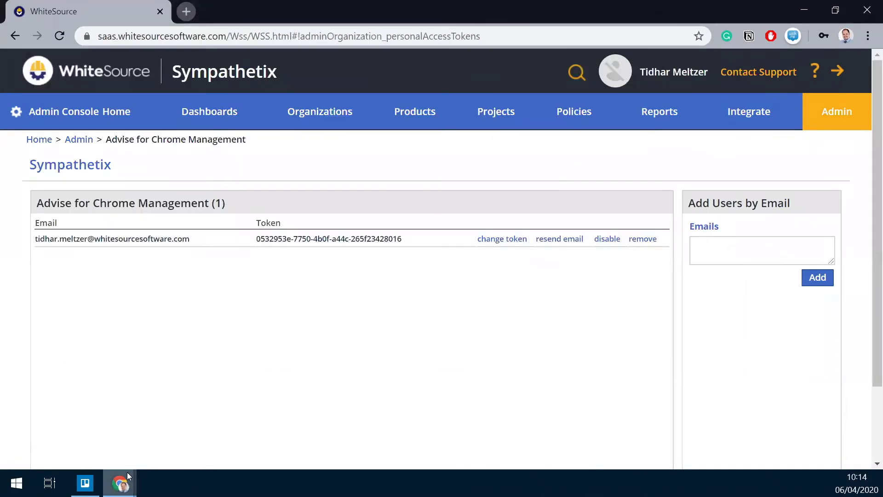
Add the WhiteSource Advise extension to Chrome from its Web Store page and confirm the install.
{"action": "mouse_move", "coordinate": [137, 471]}
{"action": "left_click", "coordinate": [200, 421]}
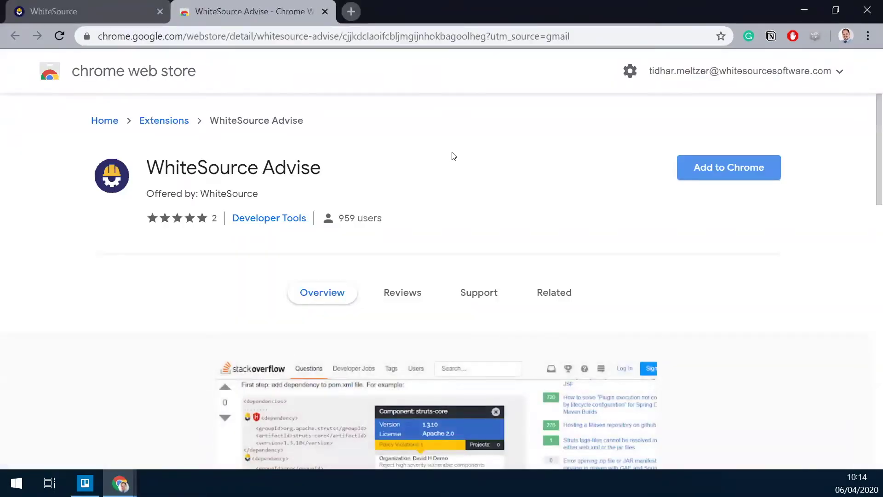
{"action": "left_click", "coordinate": [741, 170]}
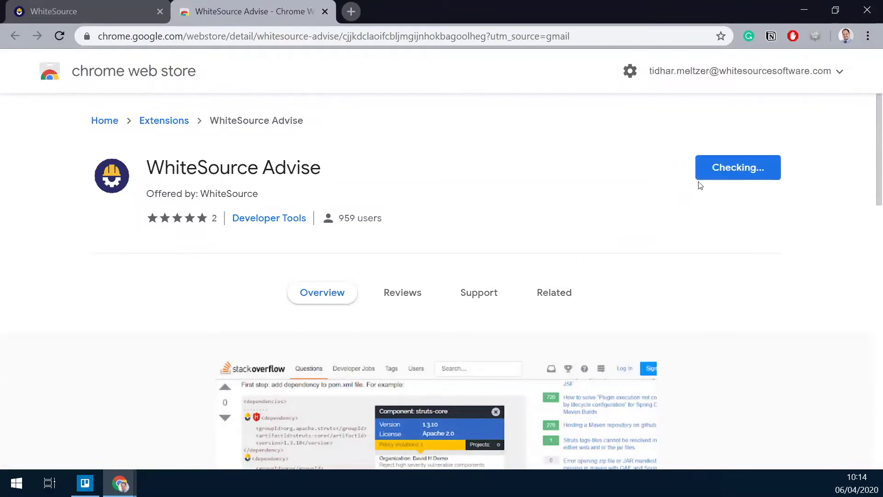
{"action": "left_click", "coordinate": [456, 156]}
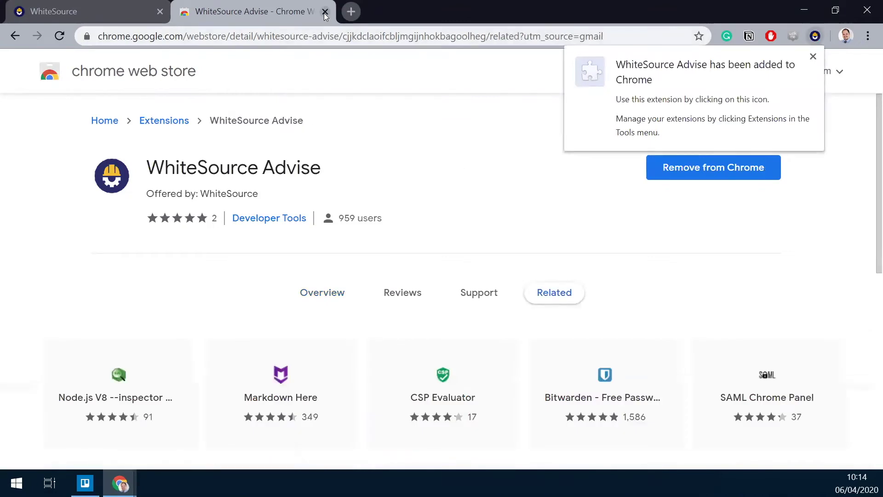
Close the Web Store tab and submit your e-mail address in the Advise extension login.
{"action": "key", "text": "ctrl+w"}
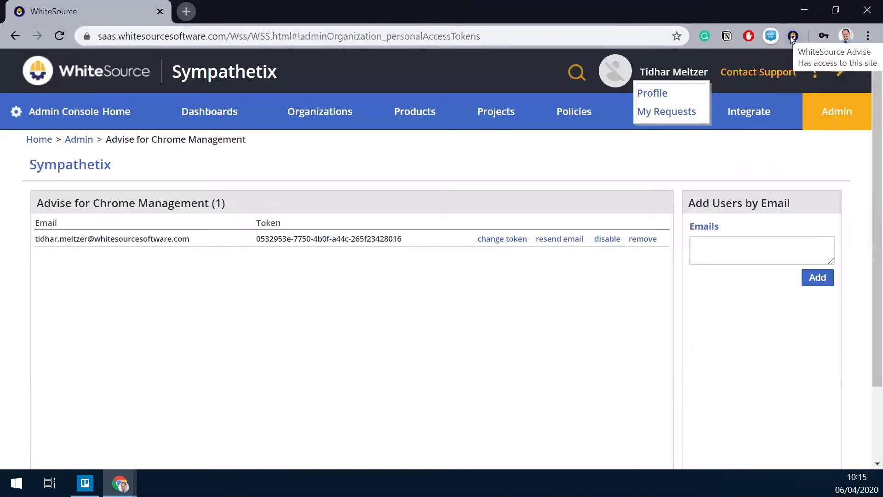
{"action": "left_click", "coordinate": [793, 36]}
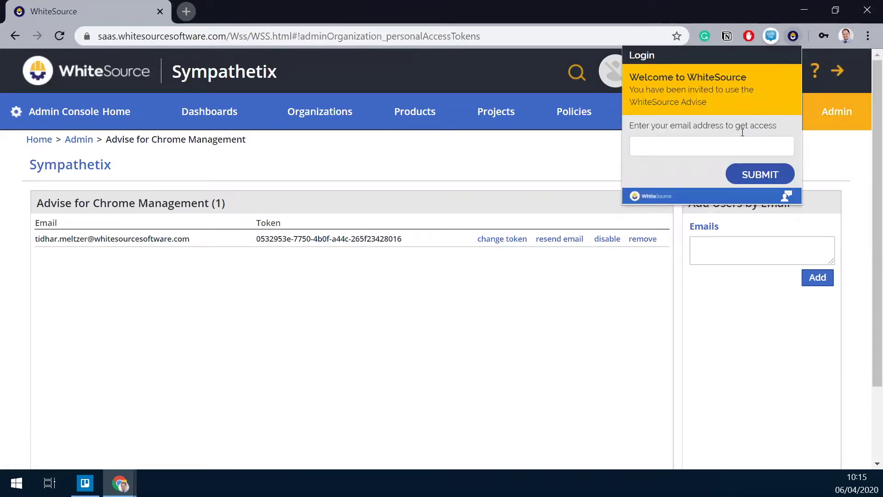
{"action": "left_click", "coordinate": [716, 144]}
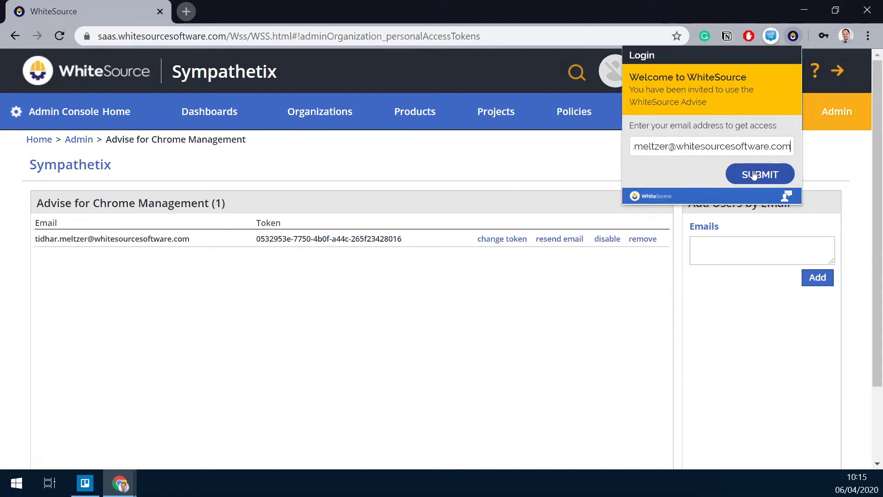
{"action": "left_click", "coordinate": [756, 175]}
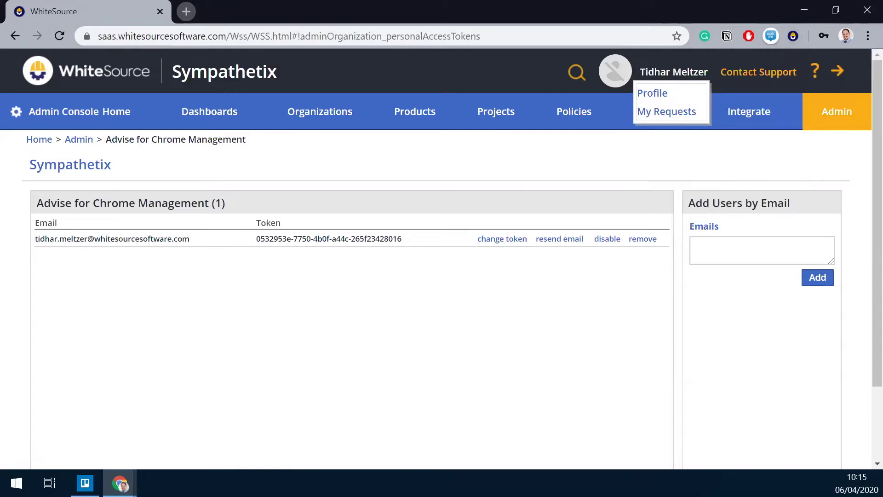
Verify the Advise account from the Gmail welcome email, then close the thank-you page.
{"action": "left_click", "coordinate": [120, 483]}
{"action": "left_click", "coordinate": [223, 437]}
{"action": "scroll", "coordinate": [568, 408], "scroll_direction": "down", "scroll_amount": 2}
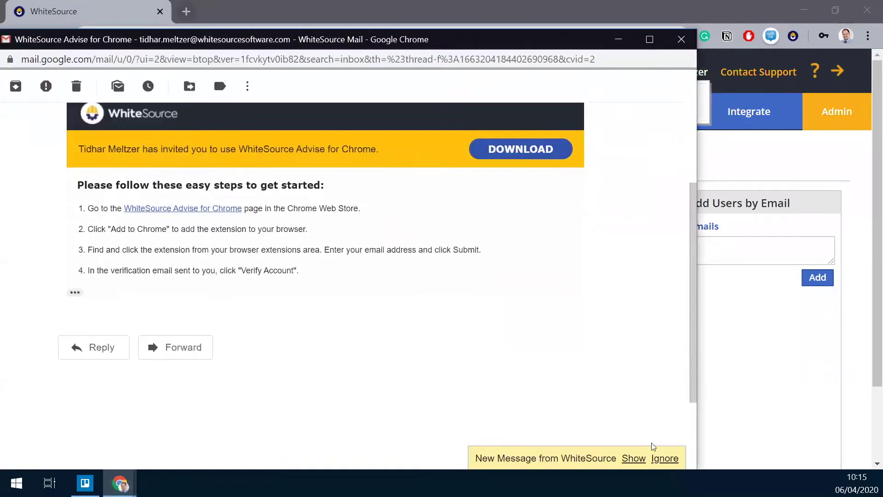
{"action": "left_click", "coordinate": [633, 457]}
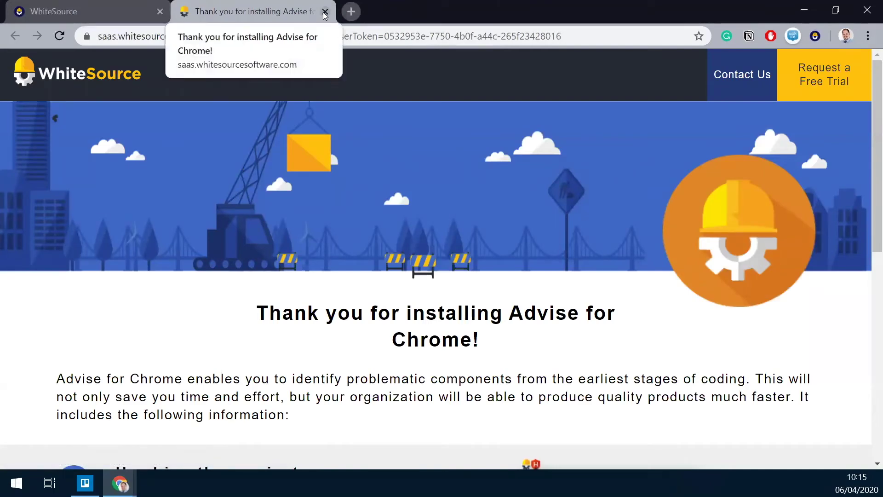
{"action": "left_click", "coordinate": [325, 12]}
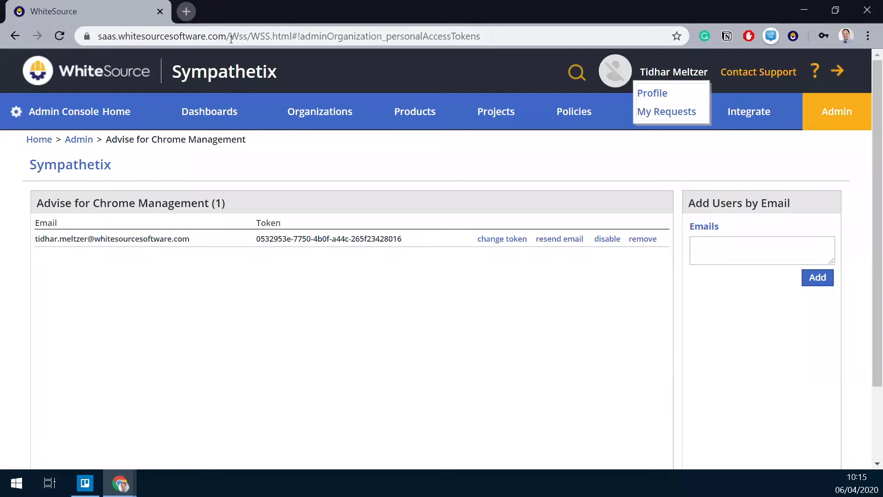
{"action": "left_click", "coordinate": [352, 12]}
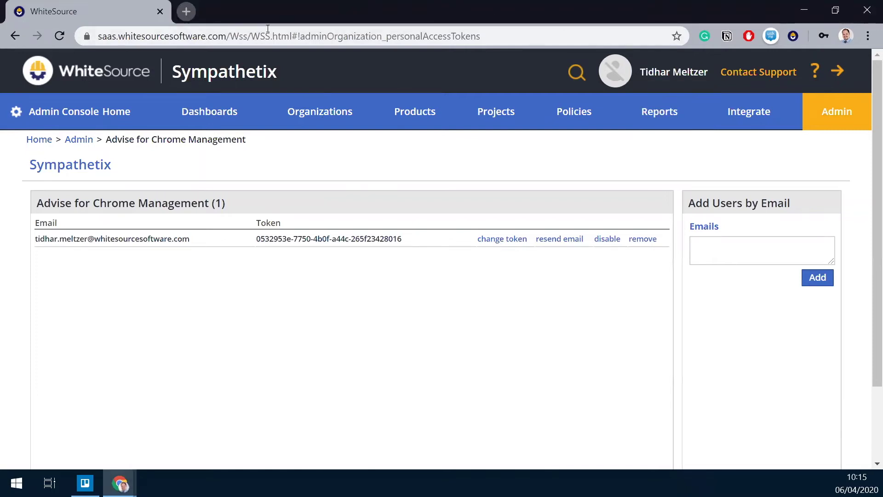
Go to npmjs.com in a new tab and search packages for uglify-js.
{"action": "left_click", "coordinate": [187, 12]}
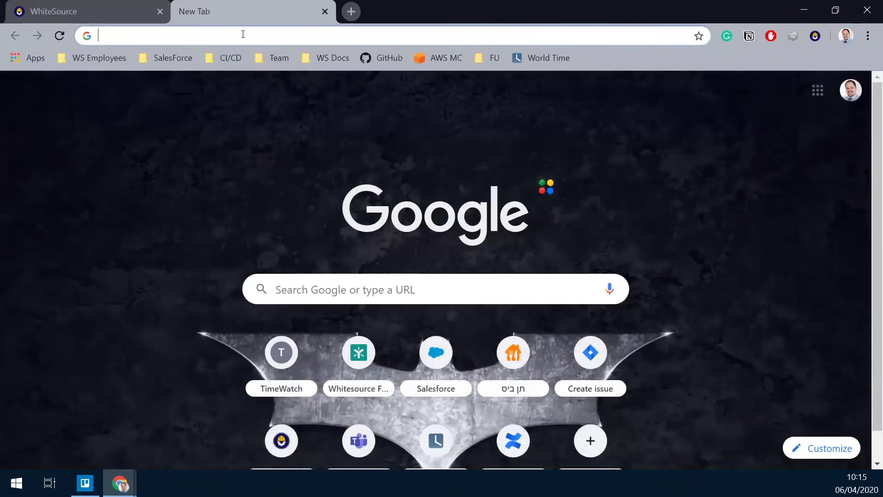
{"action": "type", "text": "npmjs.com"}
{"action": "key", "text": "Return"}
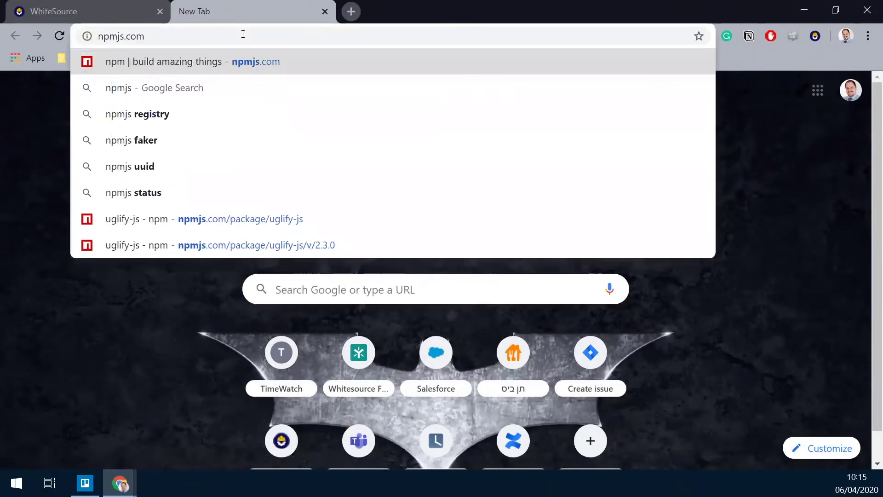
{"action": "left_click", "coordinate": [227, 178]}
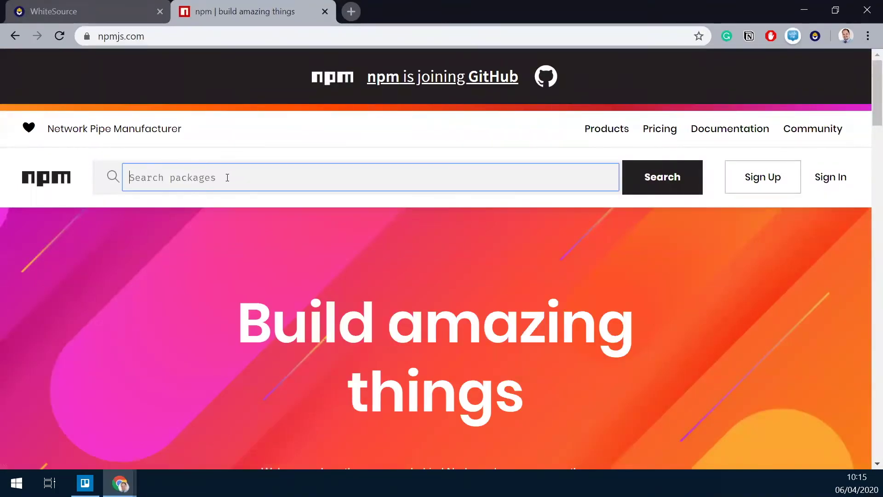
{"action": "type", "text": "uglify-js"}
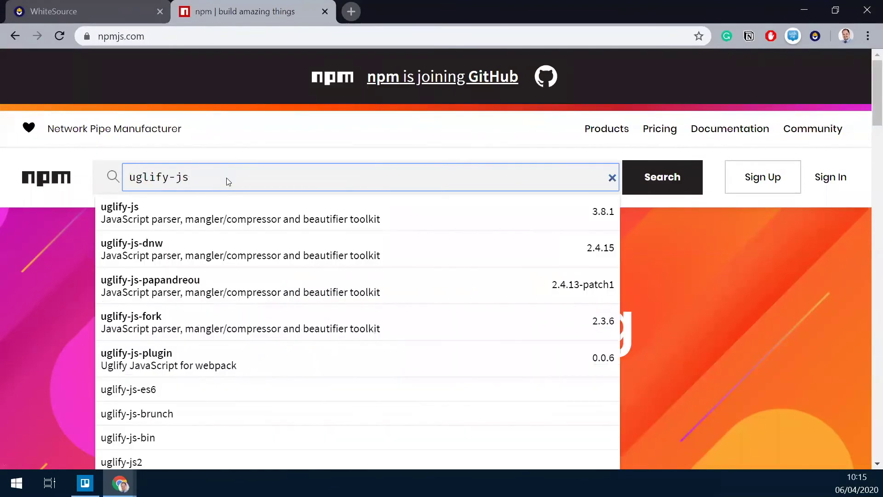
{"action": "key", "text": "Return"}
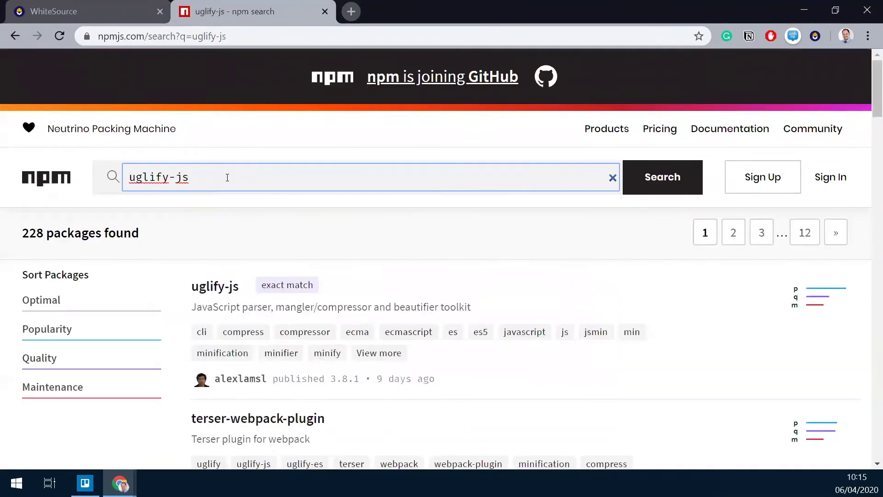
Open uglify-js, check its Advise summary (BSD 2, no vulnerabilities), and list its 225 versions.
{"action": "left_click", "coordinate": [202, 290]}
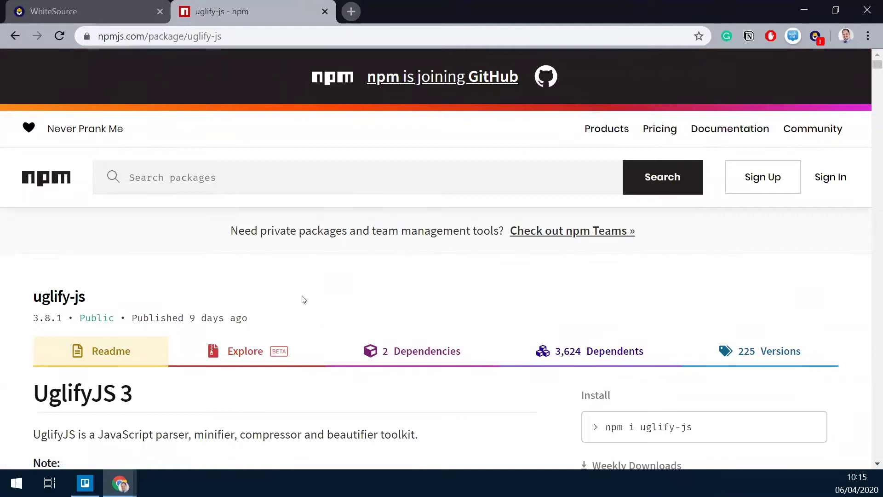
{"action": "left_click", "coordinate": [816, 37]}
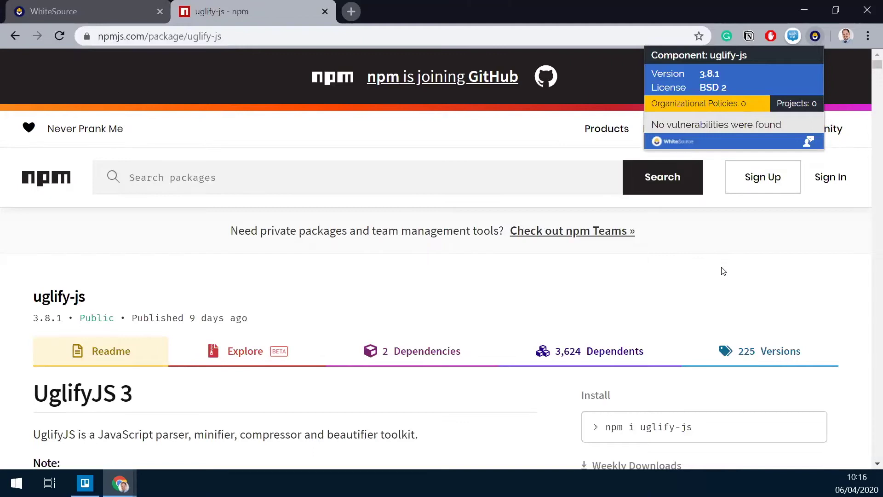
{"action": "left_click", "coordinate": [772, 357]}
{"action": "scroll", "coordinate": [552, 256], "scroll_direction": "down", "scroll_amount": 5}
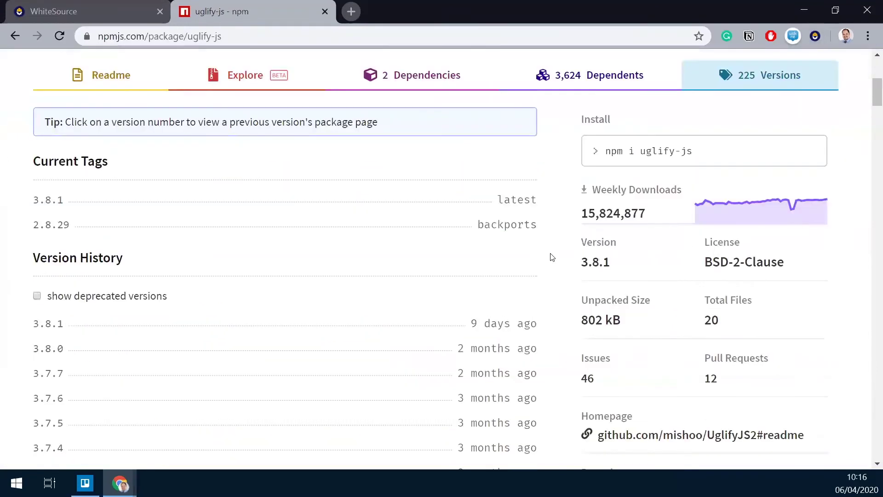
Find version 2.3.0 in the versions list and open its package page.
{"action": "key", "text": "ctrl+f"}
{"action": "type", "text": "2.3.0"}
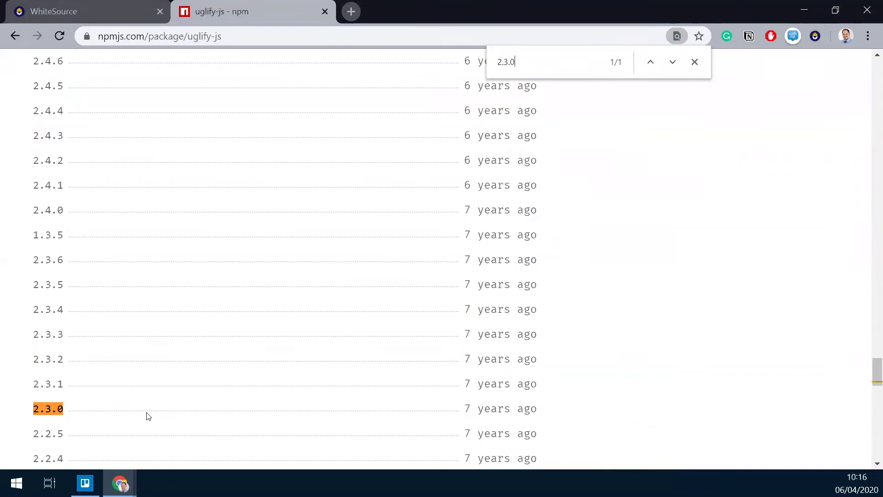
{"action": "left_click", "coordinate": [45, 415]}
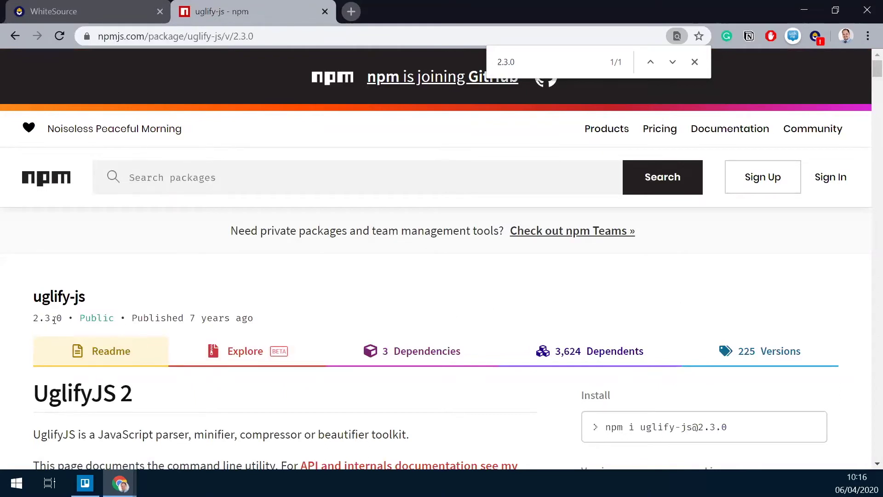
Open the Advise report for uglify-js 2.3.0 and review CVE-2015-8857, WS-2015-0009 and CVE-2015-8858.
{"action": "left_click", "coordinate": [815, 37]}
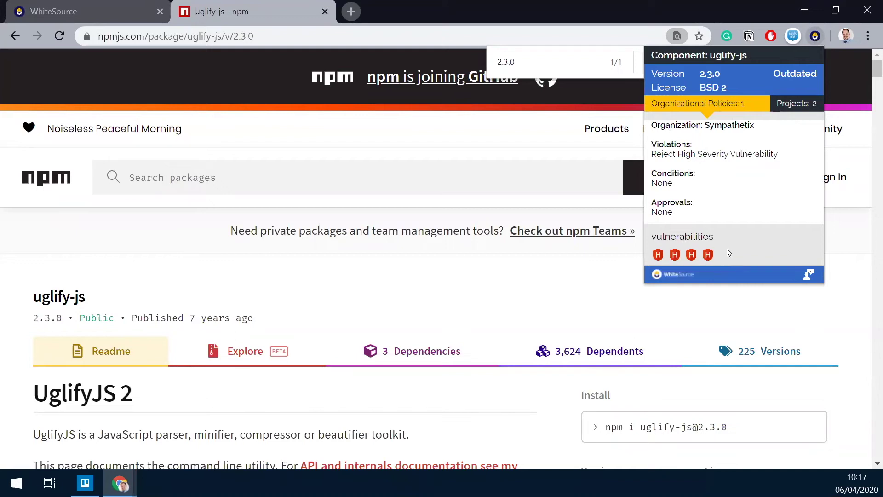
{"action": "left_click", "coordinate": [658, 256]}
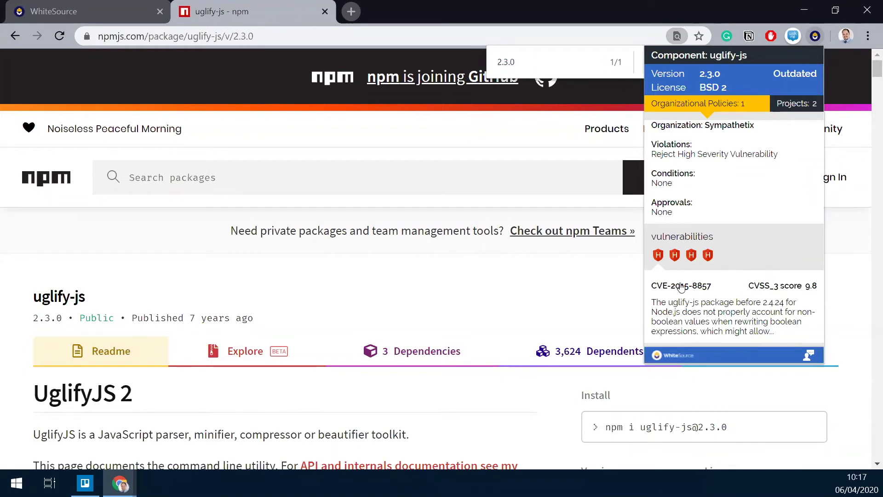
{"action": "left_click", "coordinate": [692, 256]}
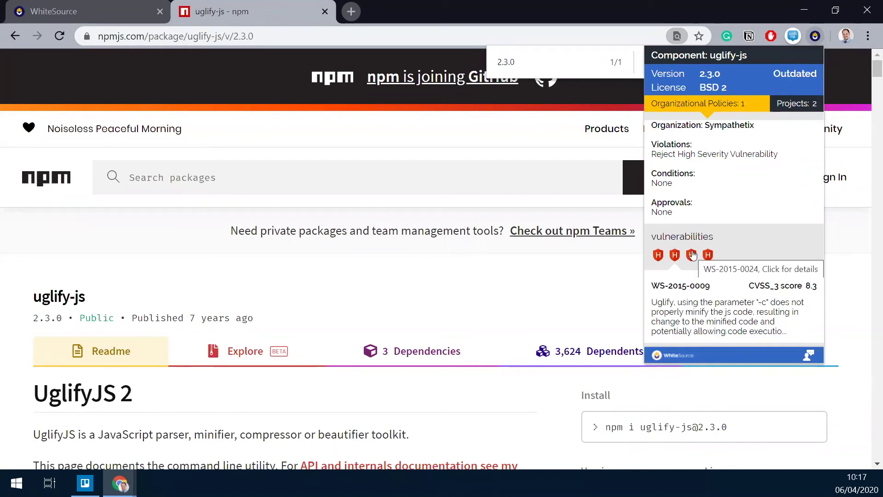
{"action": "left_click", "coordinate": [707, 255]}
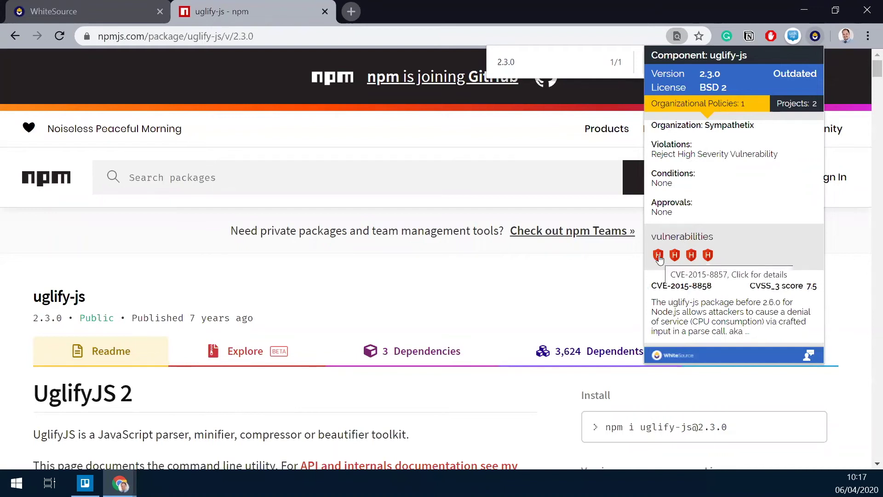
{"action": "left_click", "coordinate": [659, 255]}
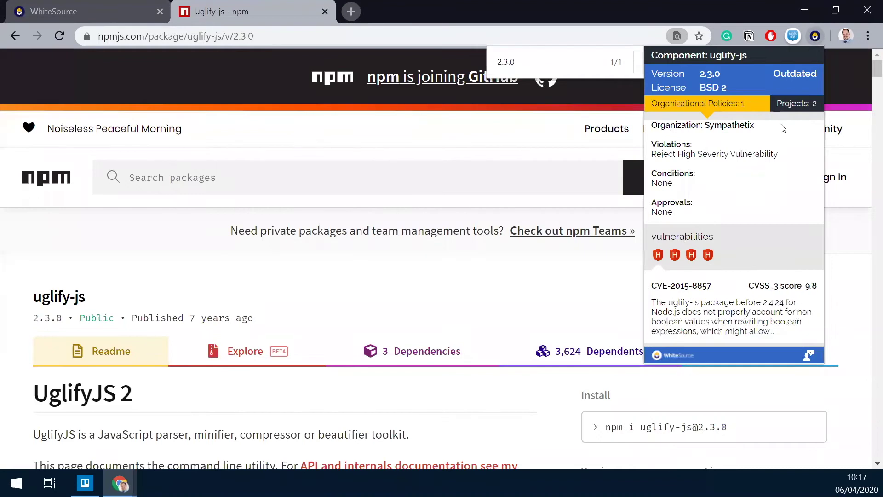
Show the Projects: 2 tab listing CI-WS-Project-TEST-clone and GH_vulnerable-node.
{"action": "left_click", "coordinate": [809, 107]}
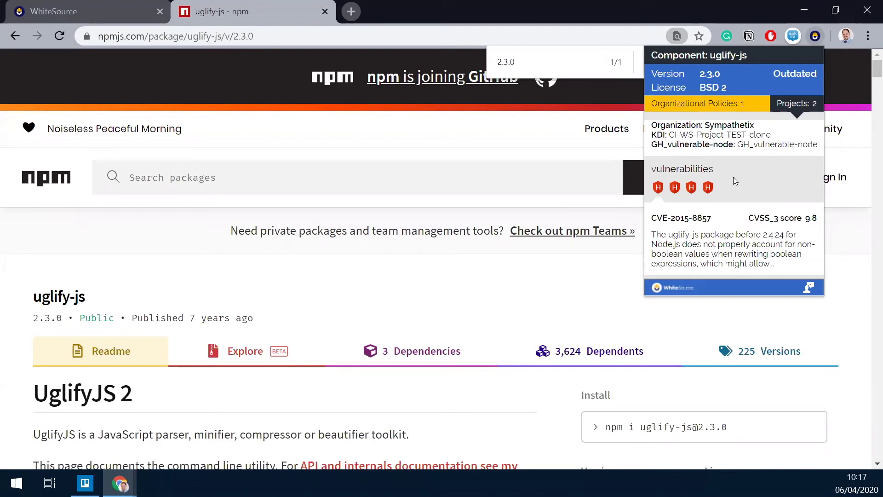
Open mvnrepository.com in a new browser tab.
{"action": "left_click", "coordinate": [354, 11]}
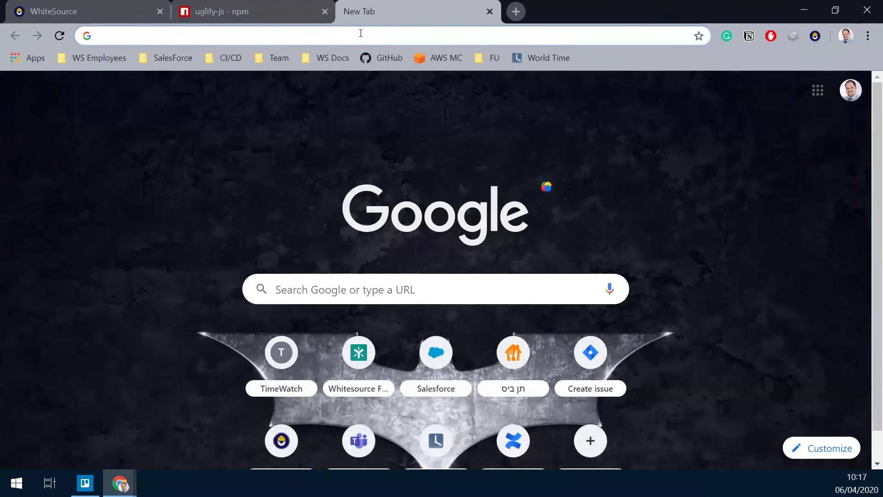
{"action": "type", "text": "mvnrepo"}
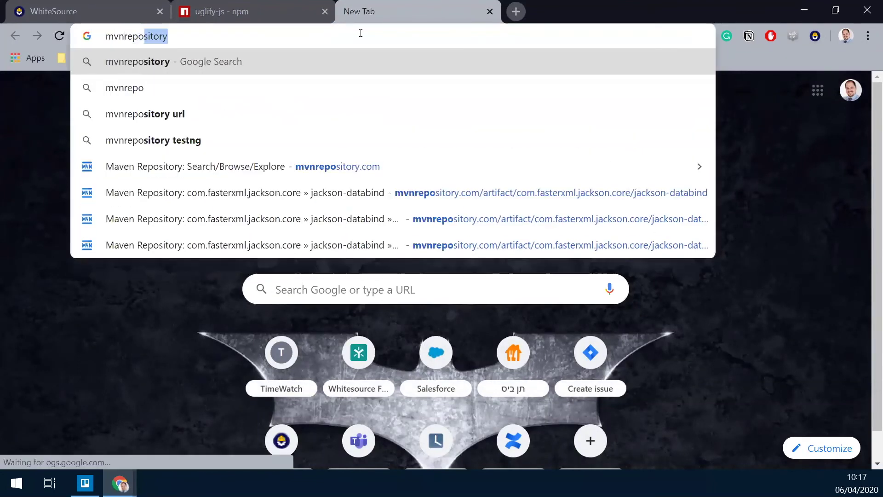
{"action": "key", "text": "Right"}
{"action": "type", "text": ".com"}
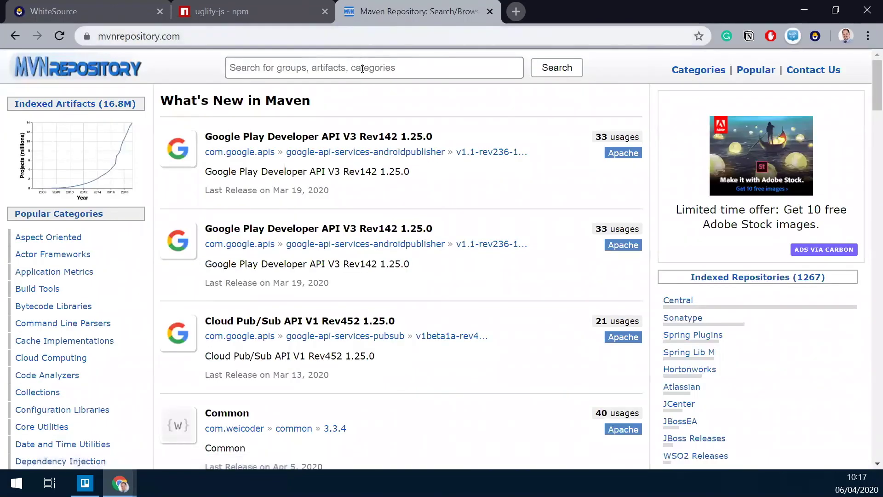
Search the site for jackson-databind and open the Jackson Databind artifact result.
{"action": "left_click", "coordinate": [362, 68]}
{"action": "type", "text": "jackso"}
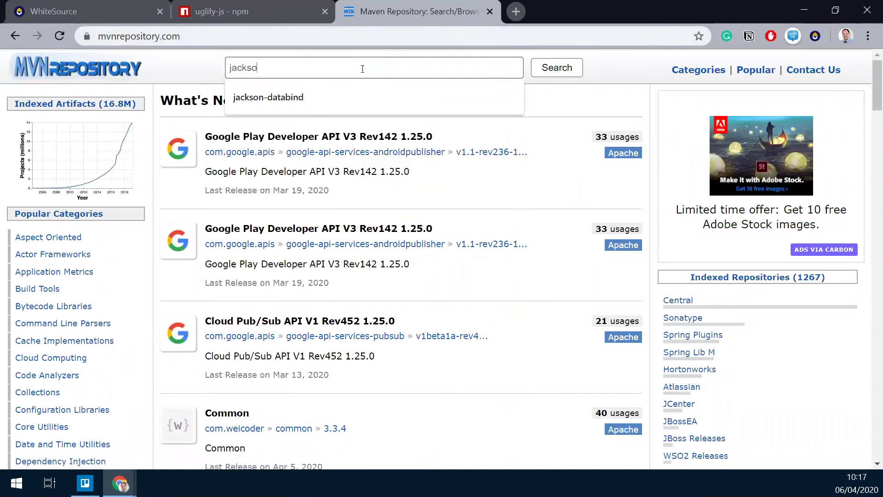
{"action": "type", "text": "n-databind"}
{"action": "key", "text": "Return"}
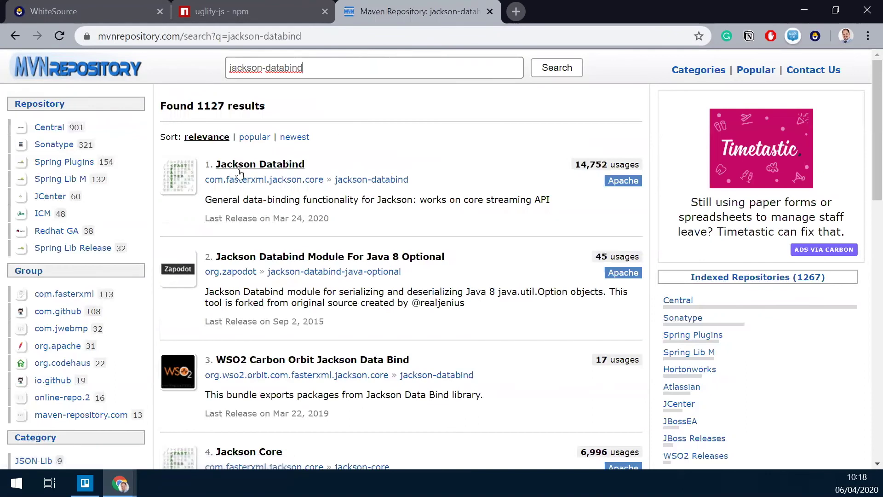
{"action": "left_click", "coordinate": [249, 165]}
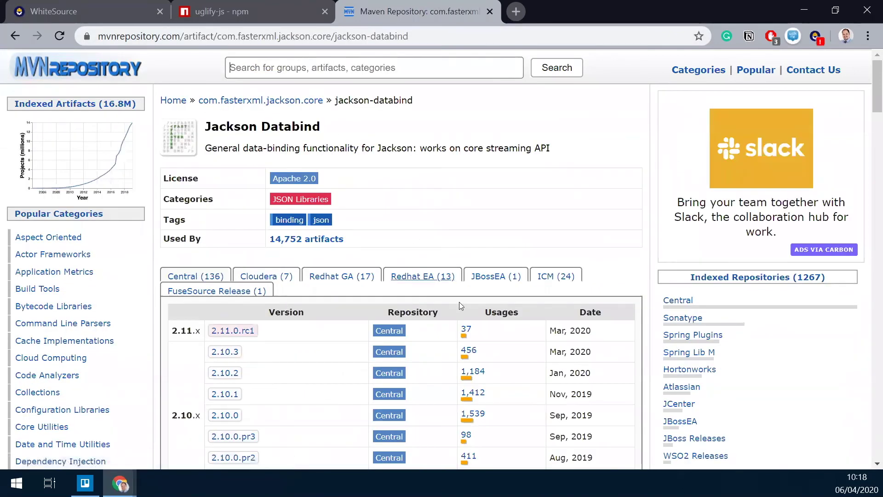
Open version 2.10.3 and view its WhiteSource report: Apache 2.0, no vulnerabilities, one using project.
{"action": "left_click", "coordinate": [228, 354]}
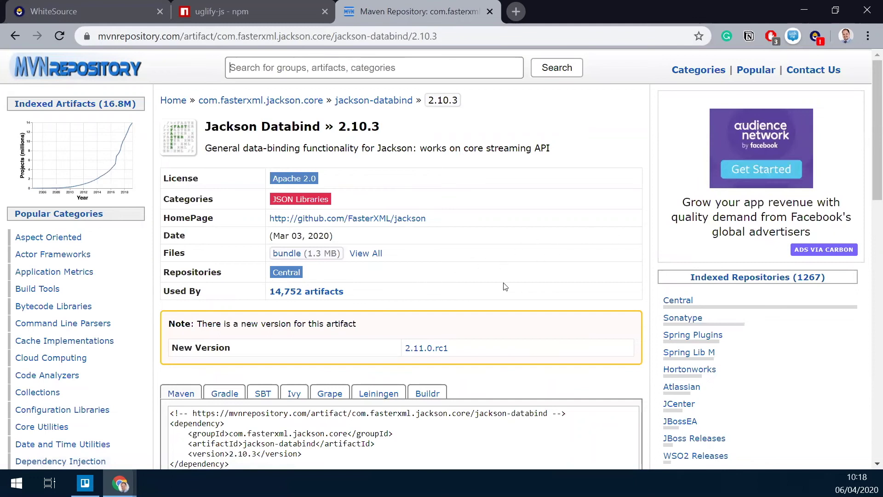
{"action": "left_click", "coordinate": [816, 38]}
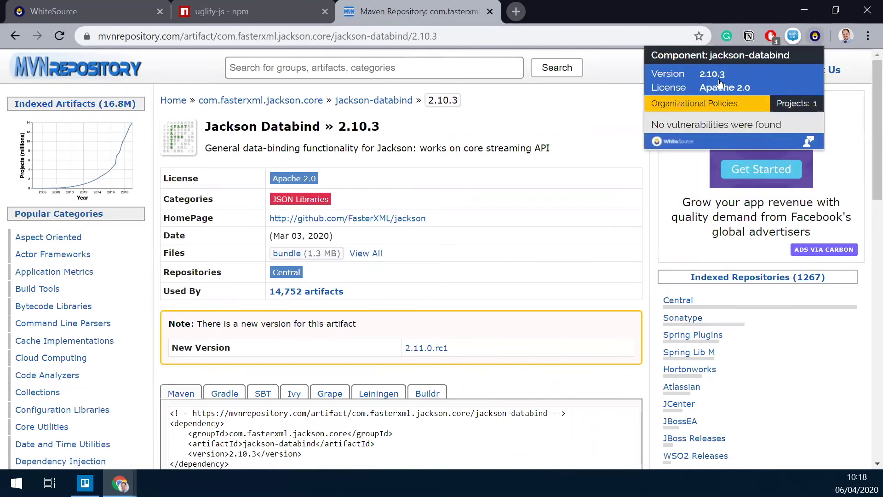
{"action": "left_click", "coordinate": [804, 107]}
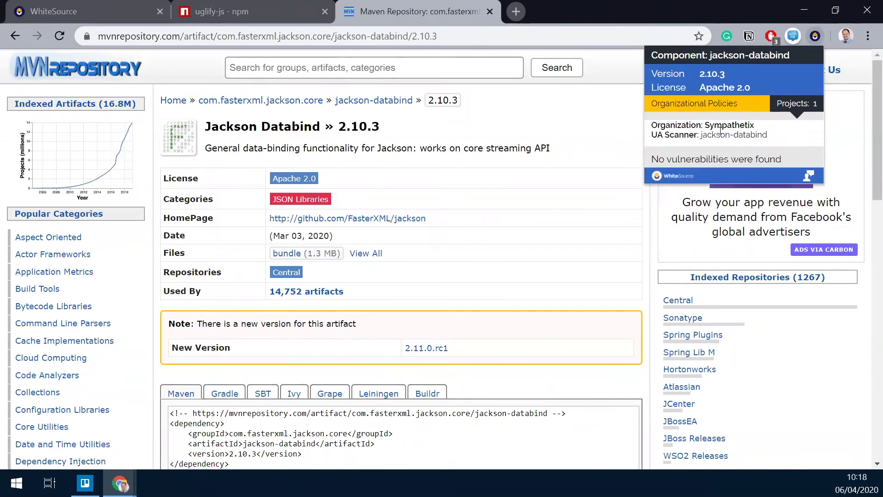
Return to the jackson-databind overview and open the 2.9.9 version page from the versions table.
{"action": "left_click", "coordinate": [388, 105]}
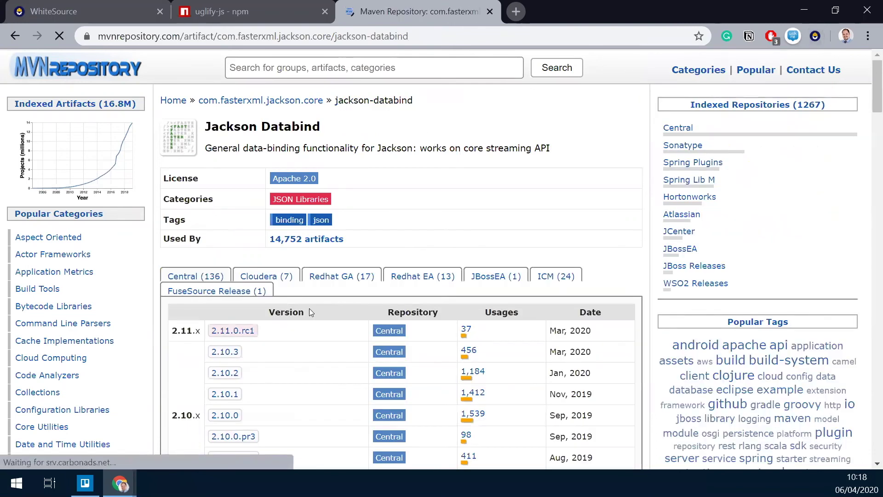
{"action": "scroll", "coordinate": [304, 276], "scroll_direction": "down", "scroll_amount": 1}
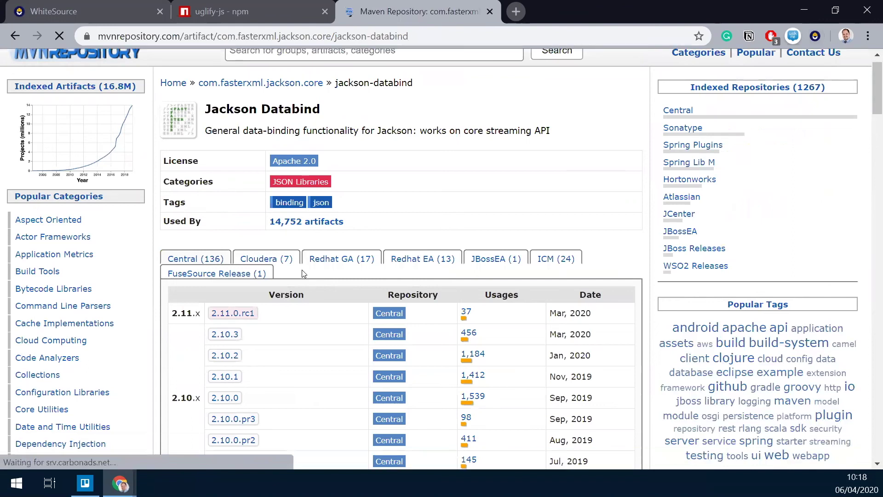
{"action": "scroll", "coordinate": [299, 276], "scroll_direction": "down", "scroll_amount": 1}
{"action": "scroll", "coordinate": [276, 394], "scroll_direction": "down", "scroll_amount": 3}
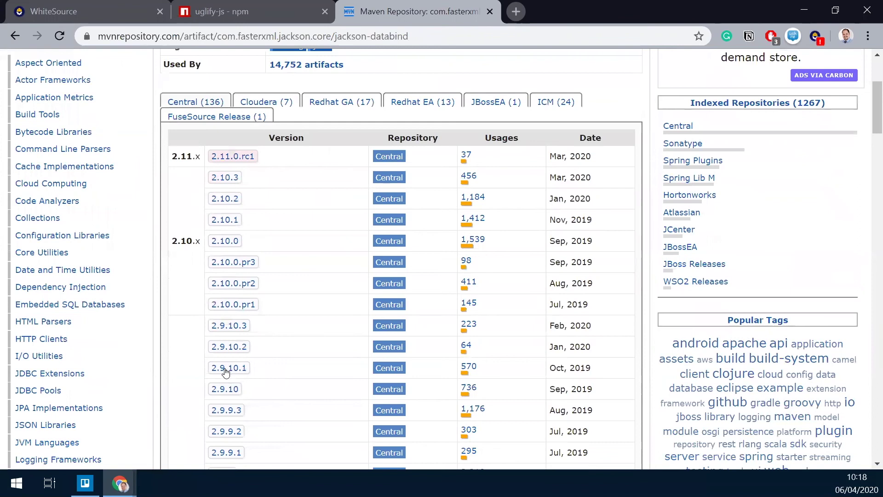
{"action": "scroll", "coordinate": [226, 373], "scroll_direction": "down", "scroll_amount": 3}
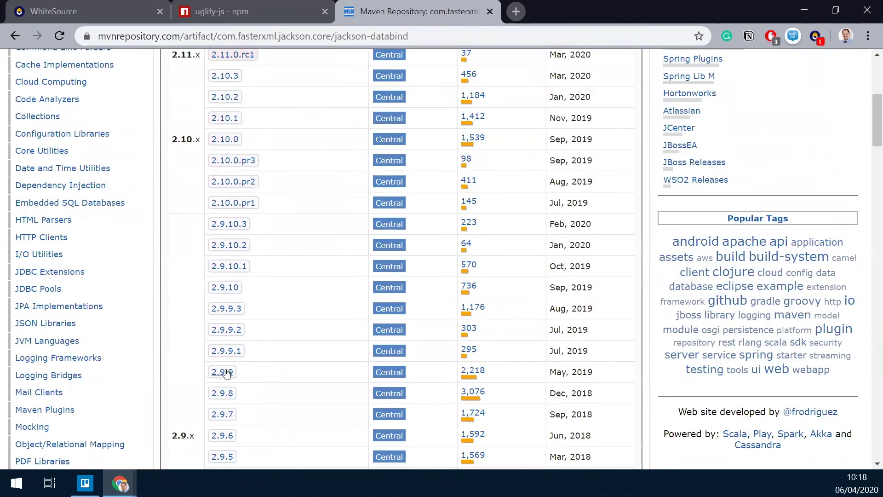
{"action": "left_click", "coordinate": [227, 373]}
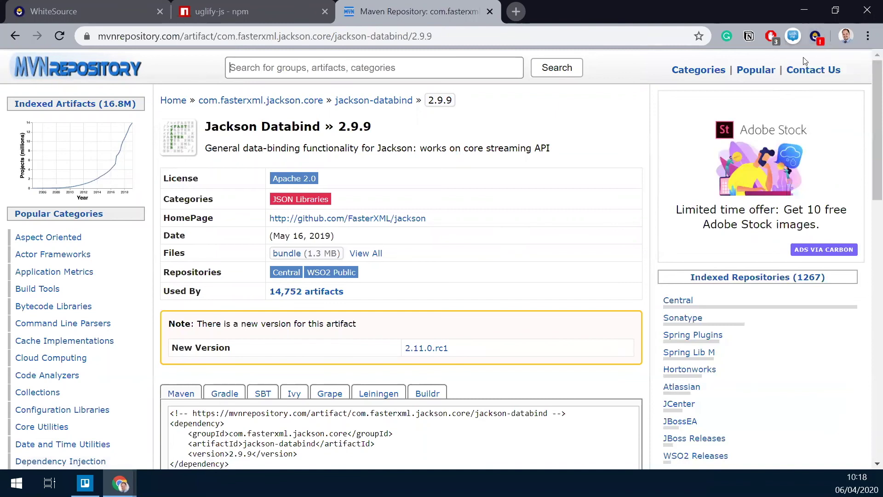
Check the 2.9.9 WhiteSource report's projects and policy violation, then view CVE-2019-16335 (CVSS 9.8).
{"action": "left_click", "coordinate": [816, 41]}
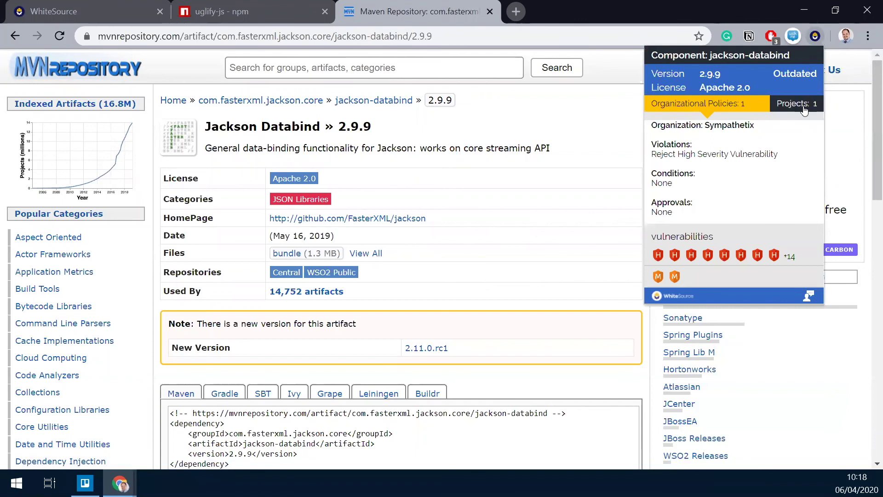
{"action": "left_click", "coordinate": [805, 107]}
{"action": "left_click", "coordinate": [804, 107]}
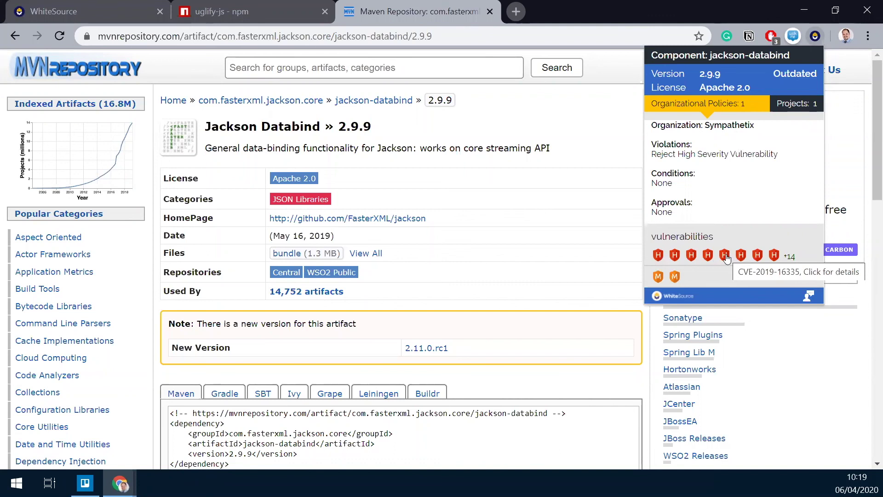
{"action": "left_click", "coordinate": [725, 256]}
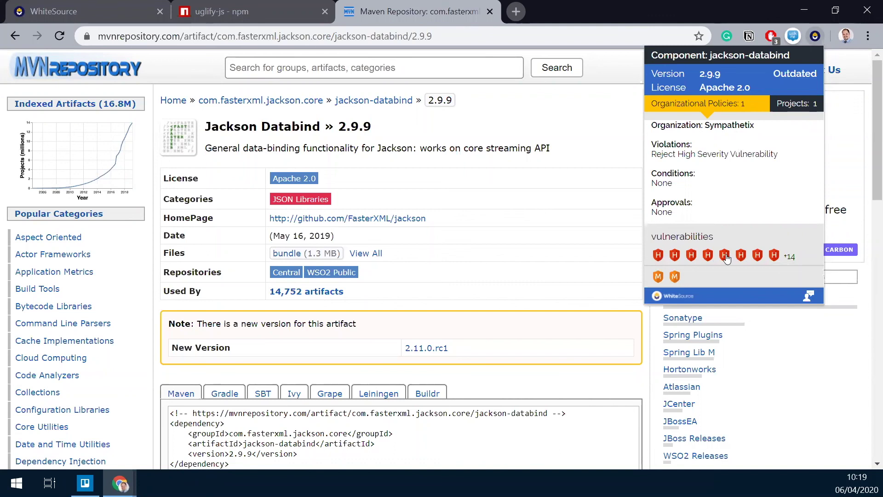